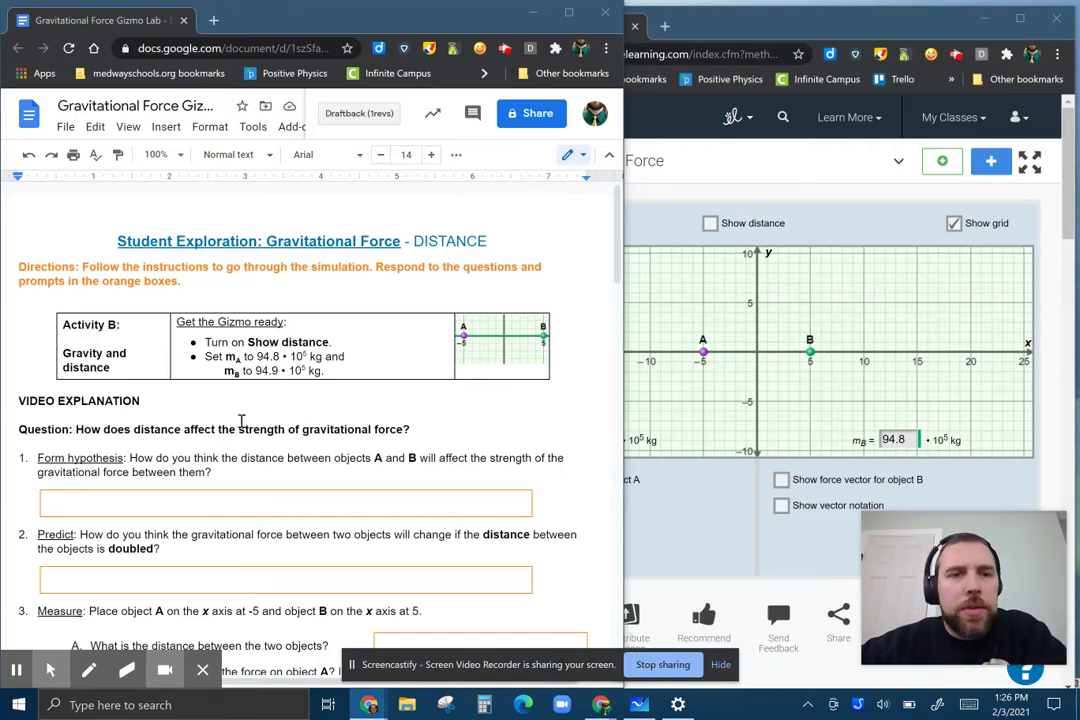
Scroll the worksheet to Activity B and bring the Gravitational Force Gizmo forward.
scroll(241, 420, "down", 1)
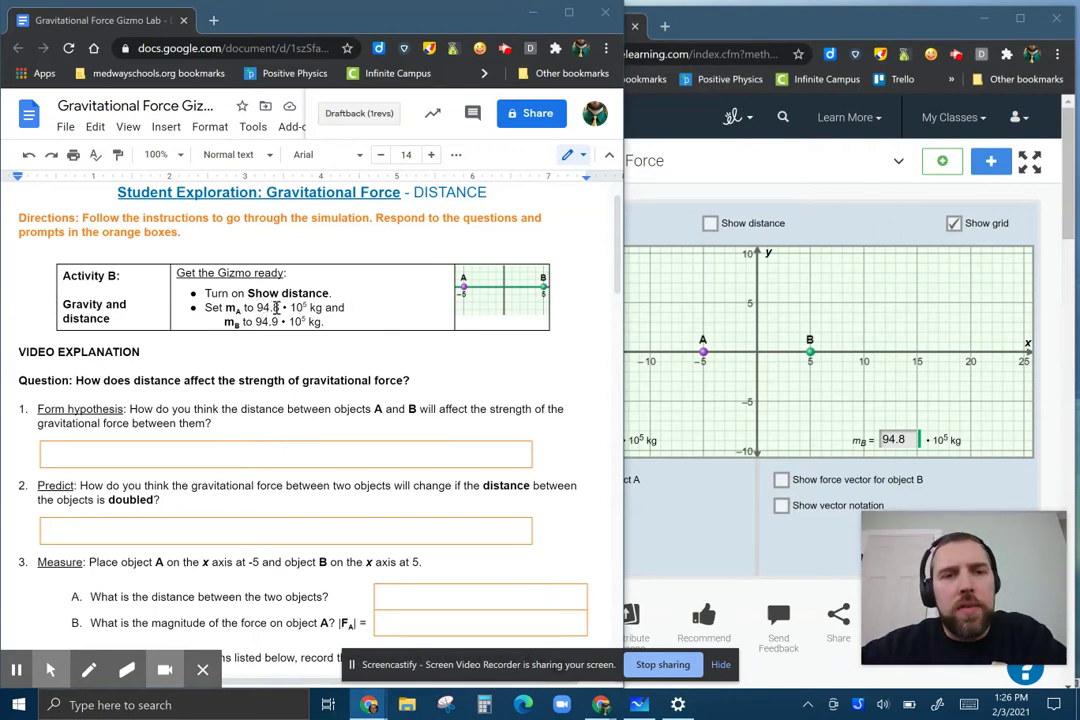
left_click(712, 490)
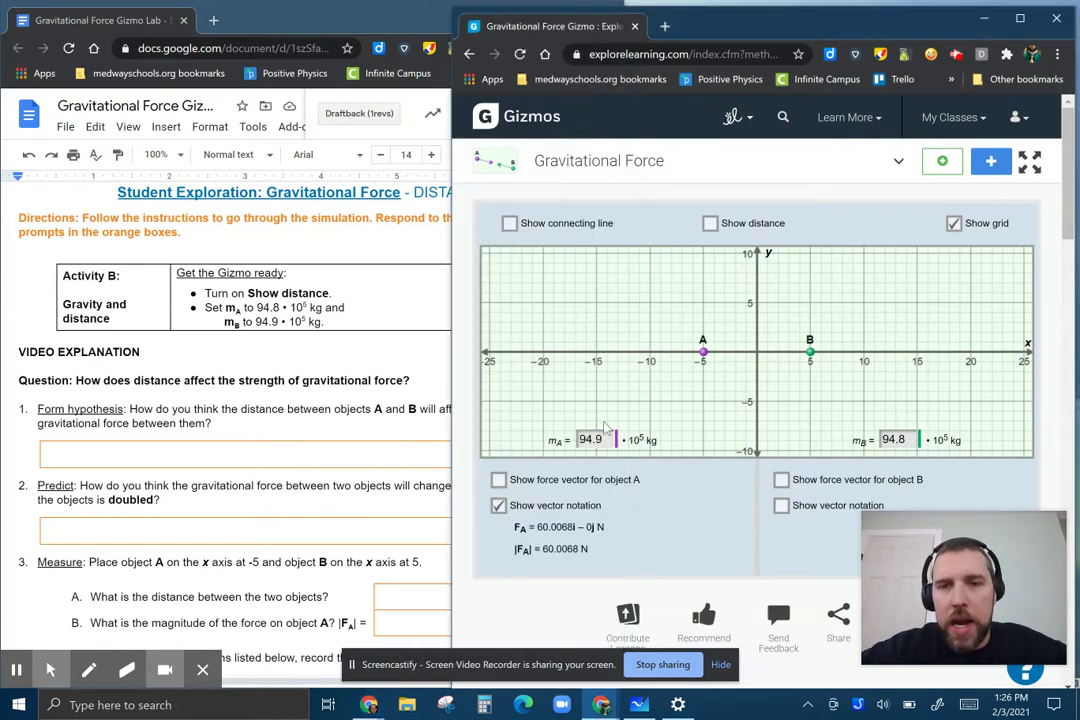
Turn on the Gizmo's distance readout (d = 10 m), toggle object A's force readouts off and on, then return to the worksheet.
left_click_drag(897, 485, 945, 78)
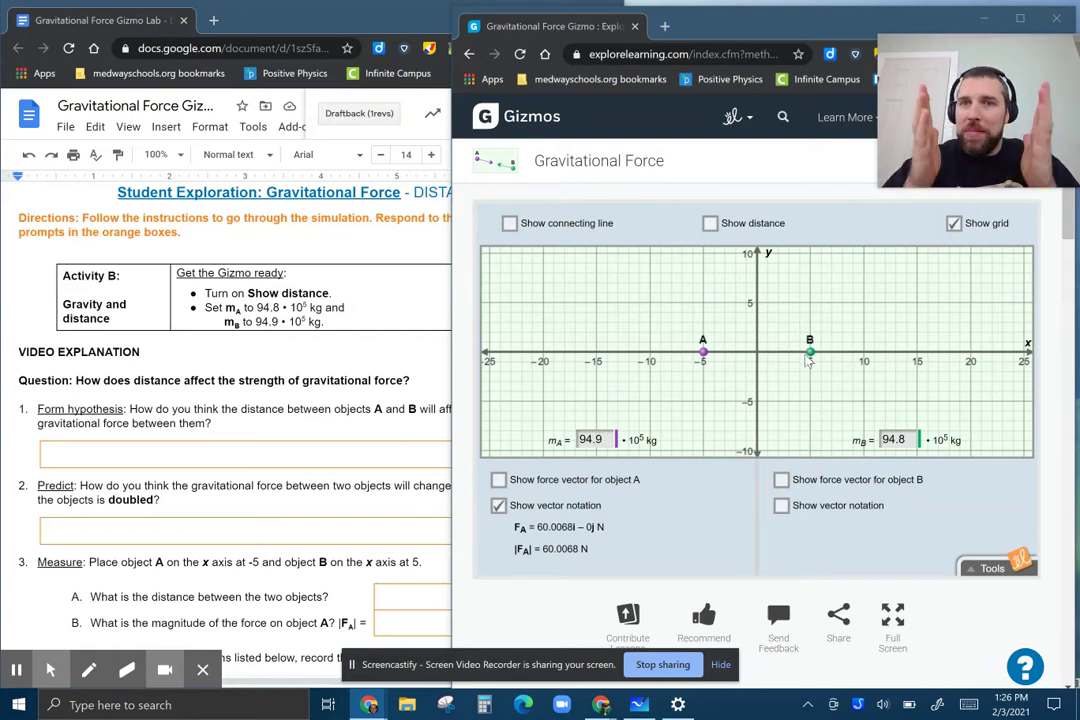
left_click(710, 223)
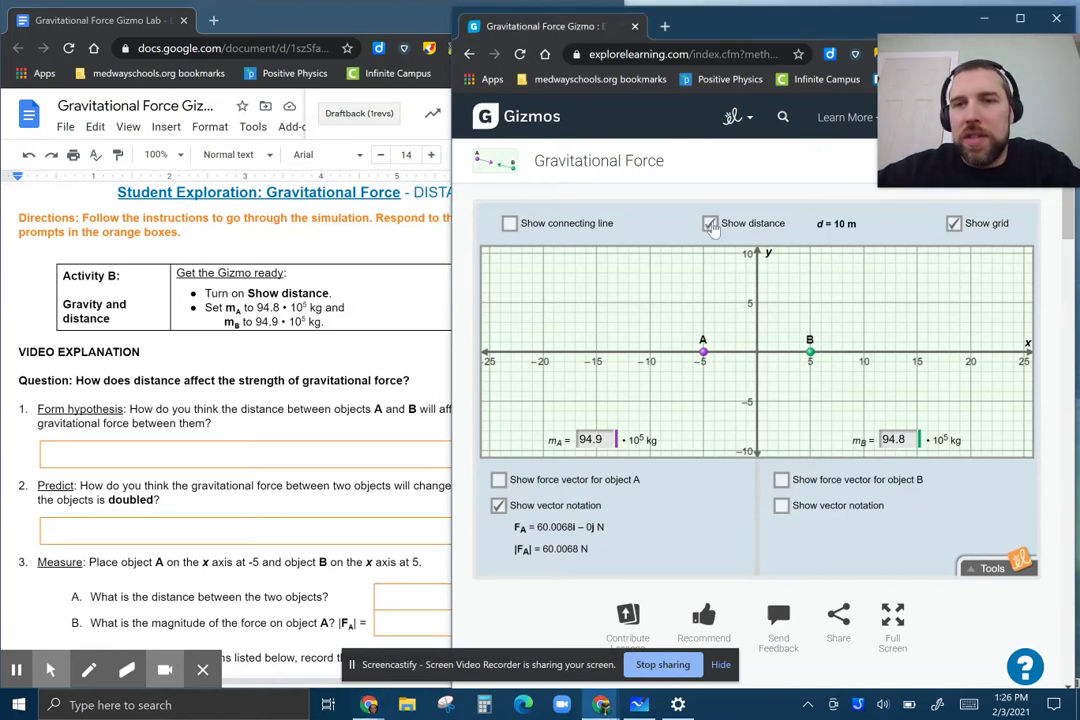
left_click(498, 506)
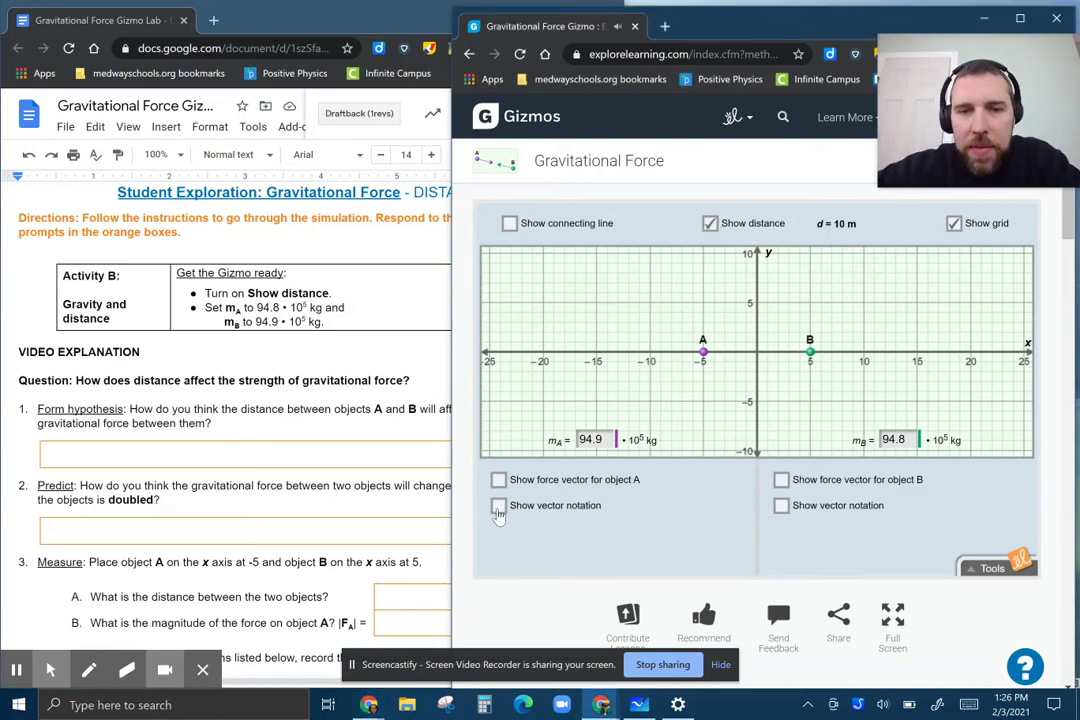
left_click(498, 506)
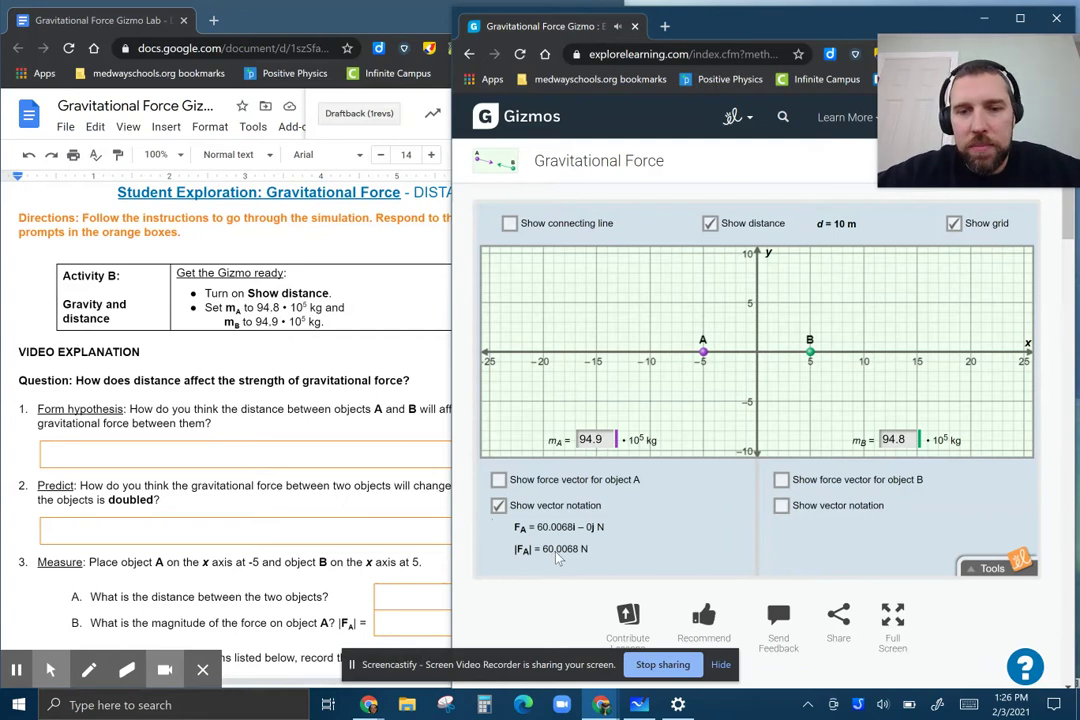
left_click(282, 431)
scroll(212, 477, "down", 1)
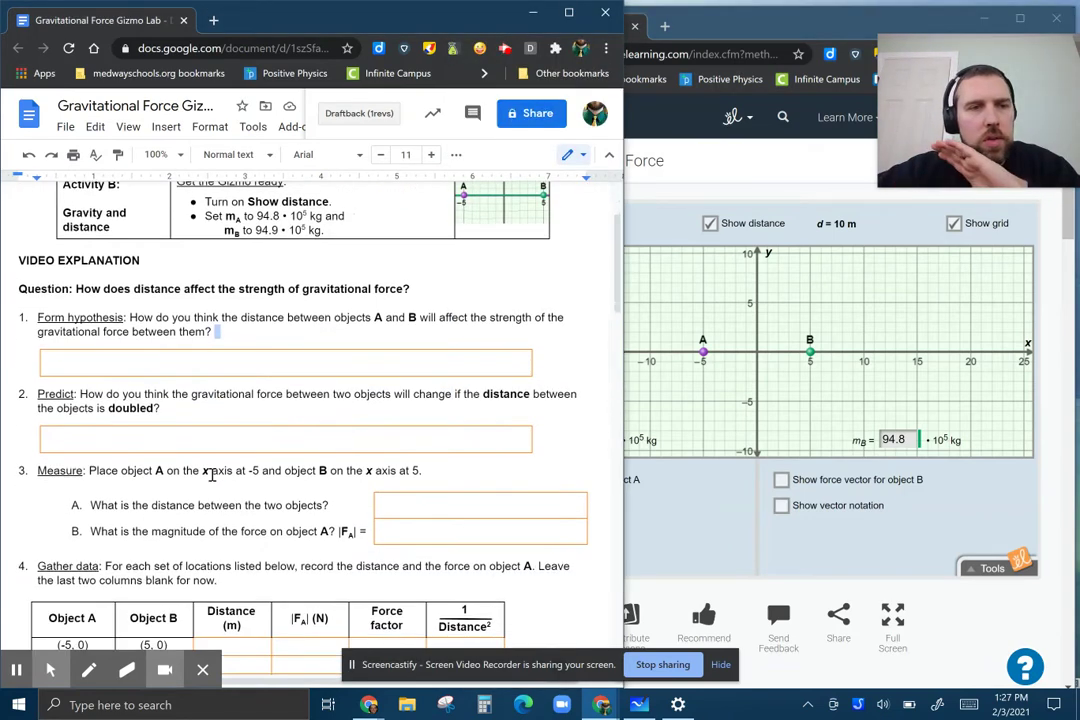
Scroll down toward the Gather data table, checking the Gizmo's |FA| of 60.0068 N.
scroll(212, 475, "down", 1)
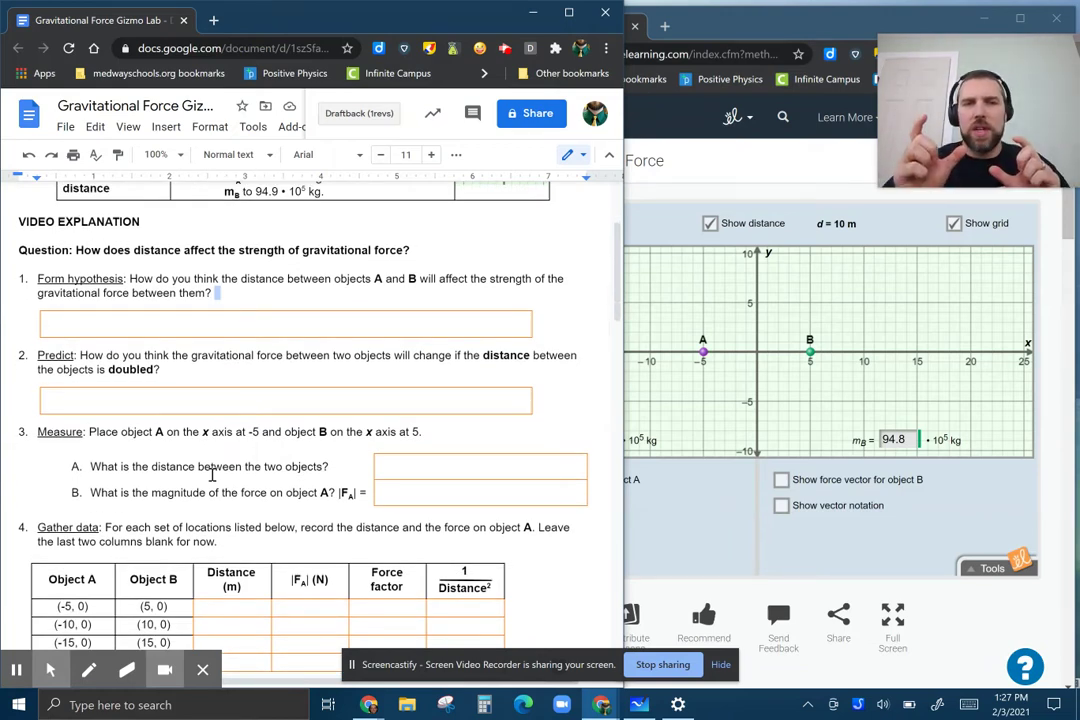
scroll(212, 477, "down", 2)
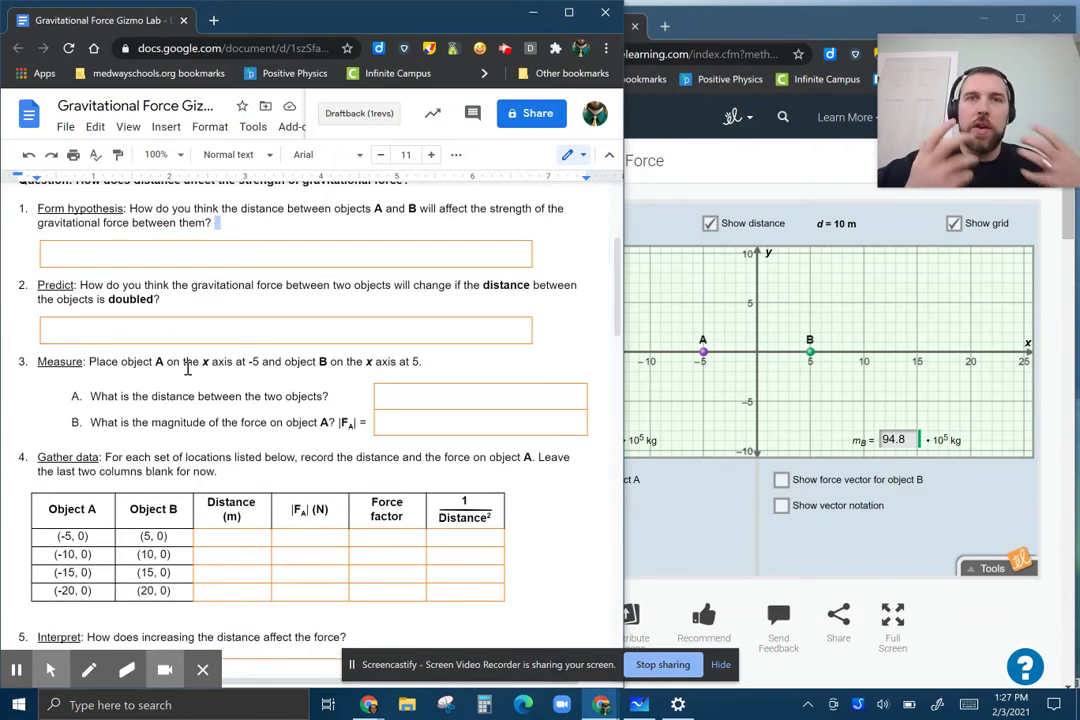
scroll(173, 400, "down", 3)
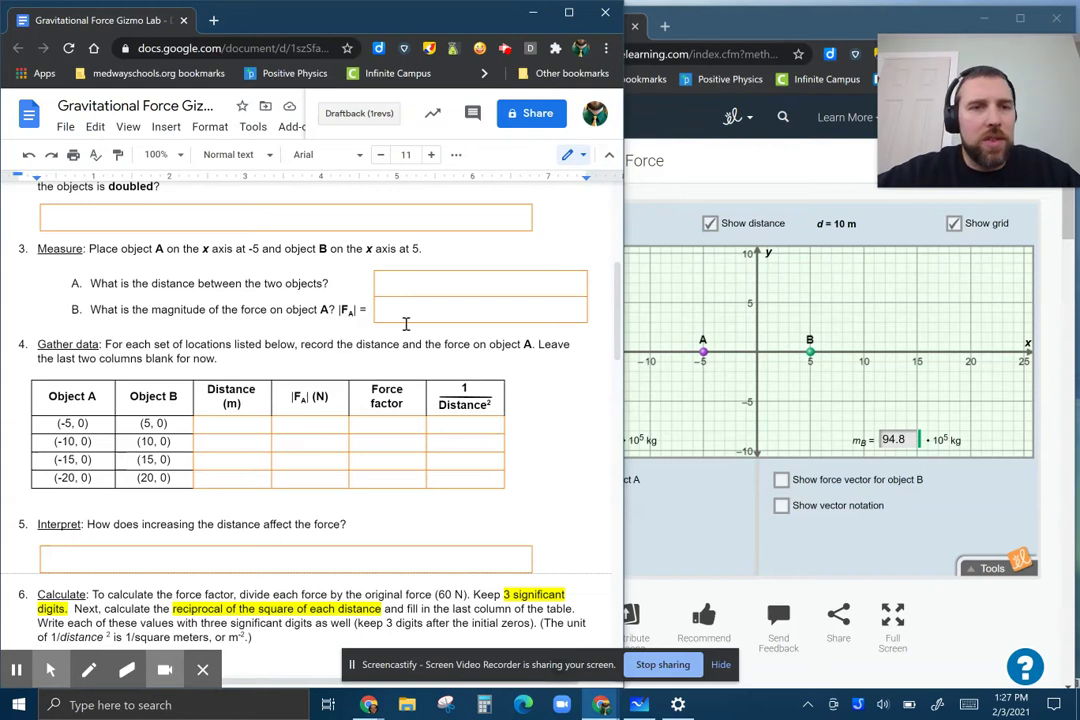
left_click(625, 550)
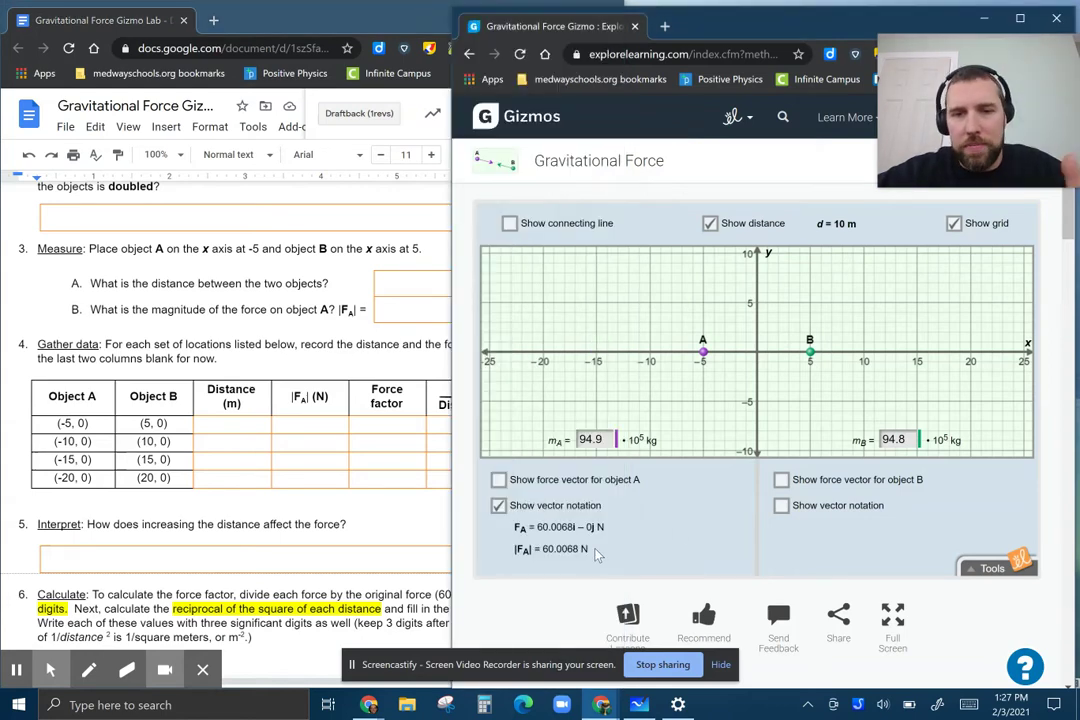
left_click(166, 242)
Highlight the table's Distance and |FA| (N) columns and the (-5, 0) row, then return to the Gizmo.
scroll(197, 381, "down", 1)
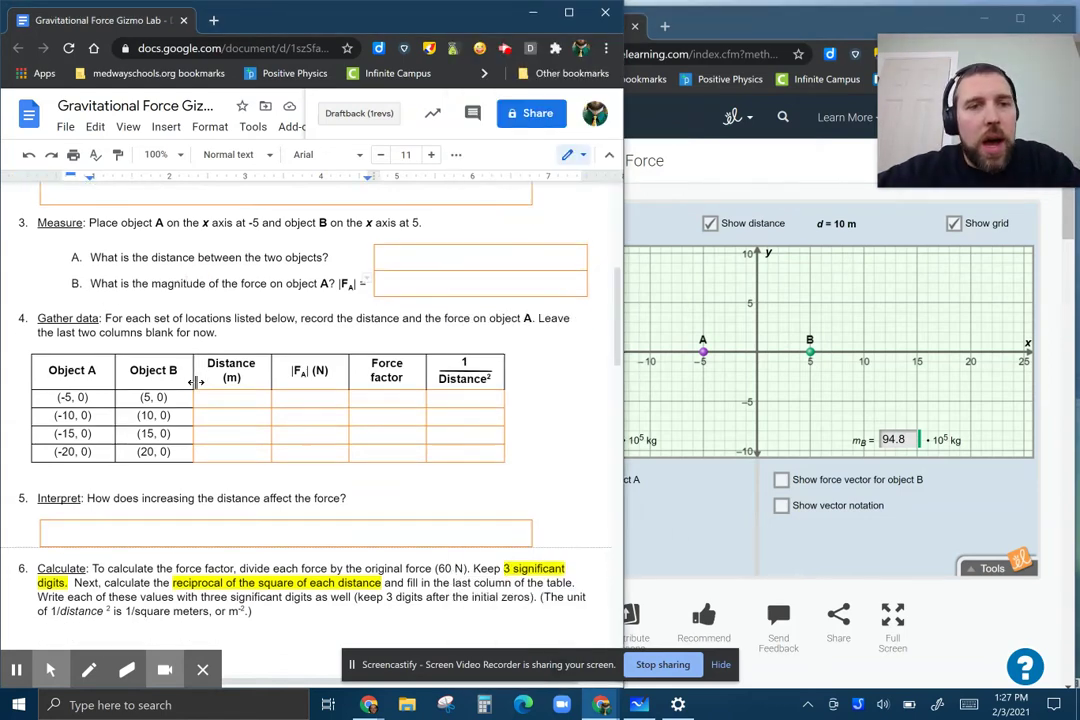
scroll(197, 381, "down", 3)
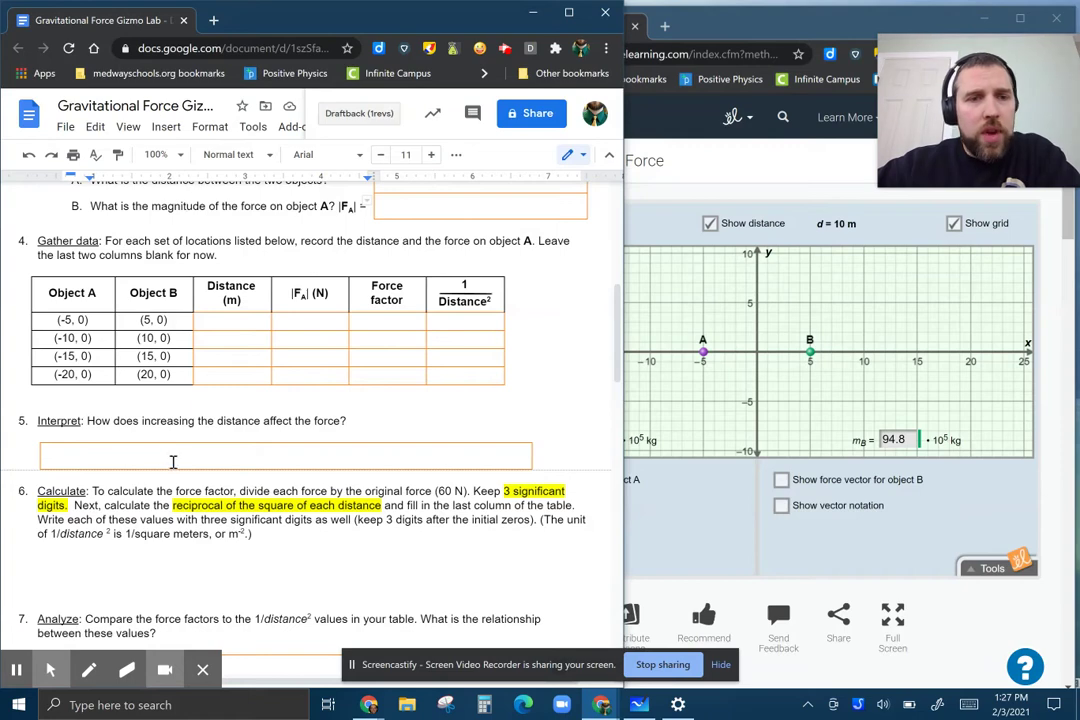
left_click_drag(242, 304, 284, 379)
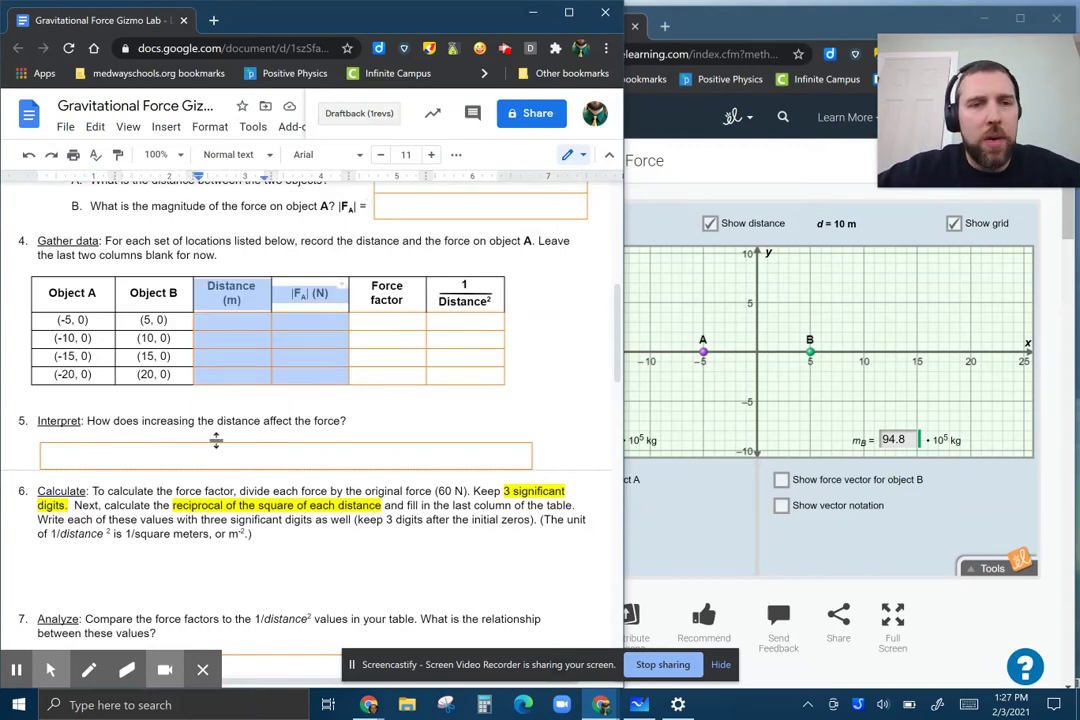
scroll(216, 442, "down", 1)
scroll(217, 440, "down", 1)
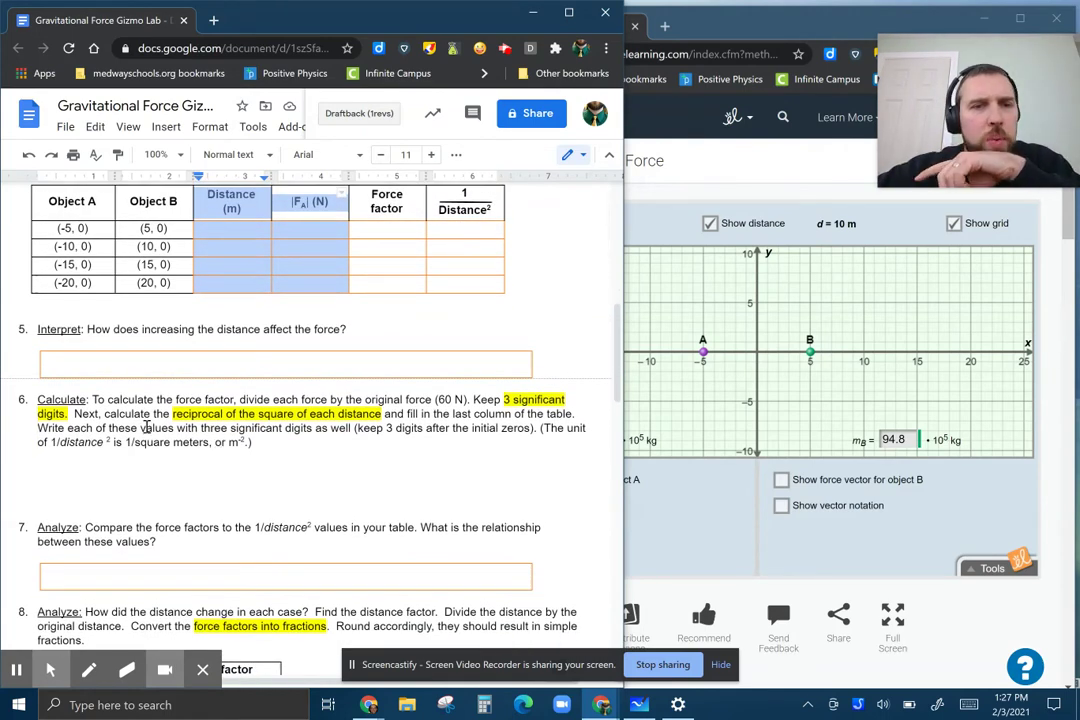
left_click(145, 427)
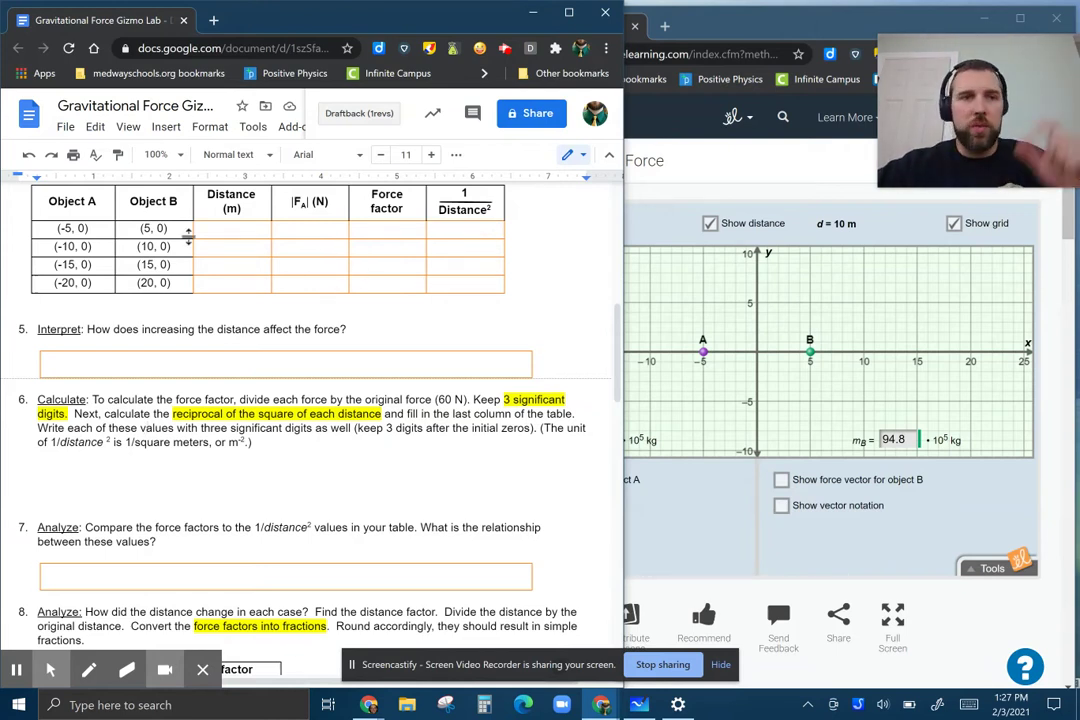
left_click_drag(223, 228, 427, 231)
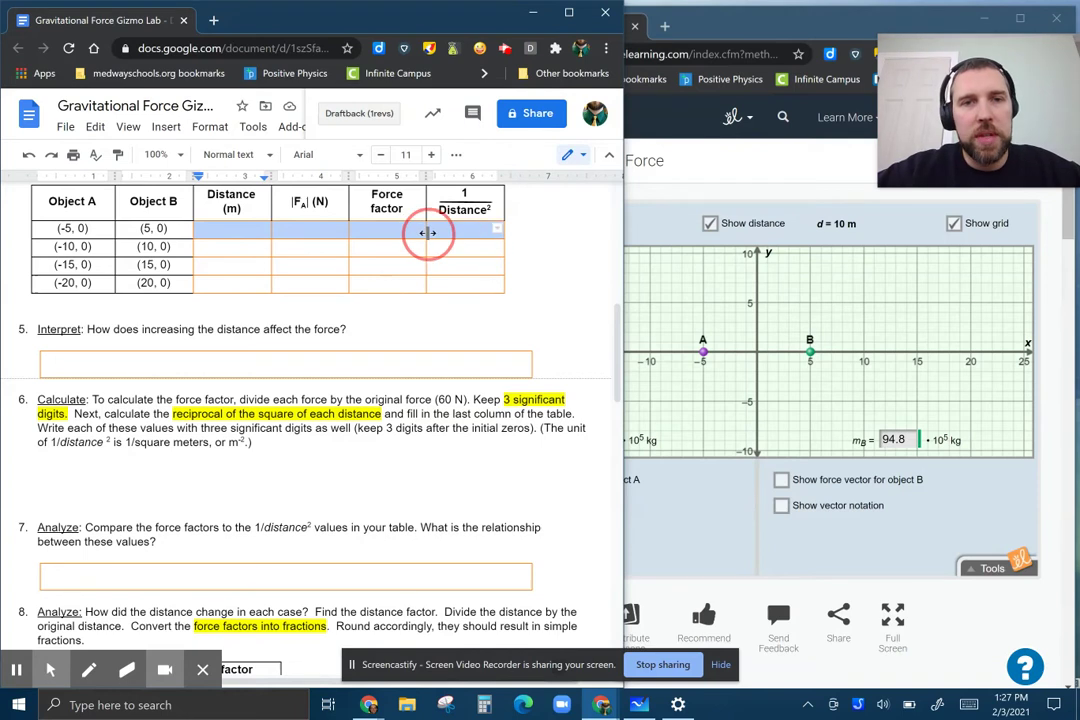
left_click(422, 413)
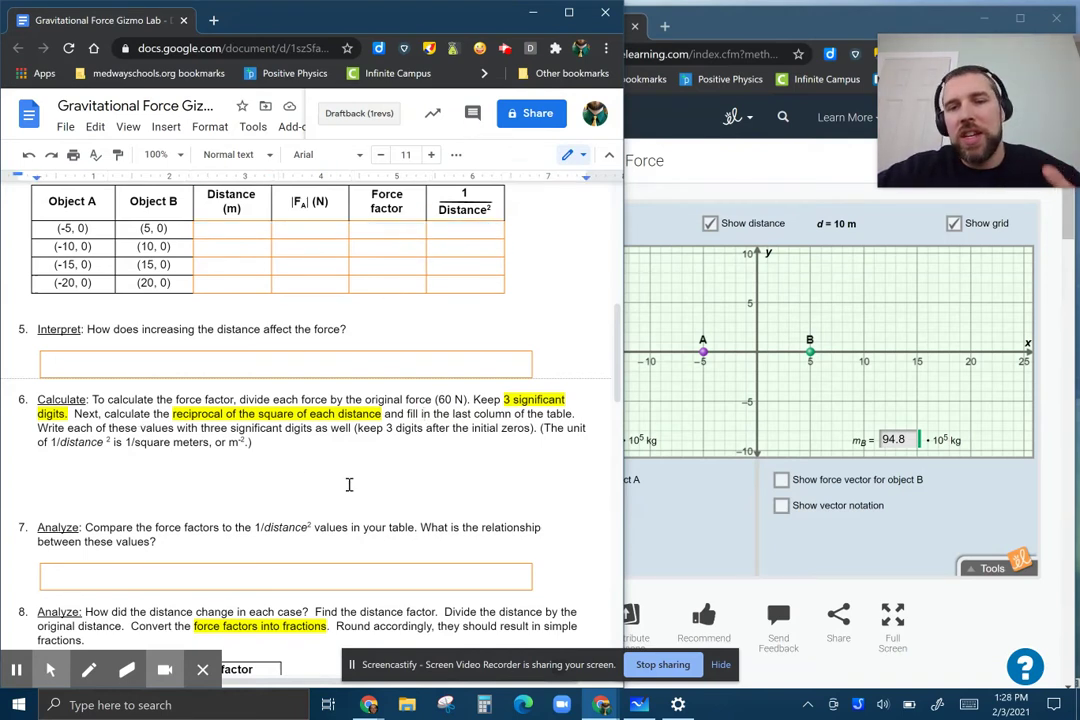
left_click(660, 530)
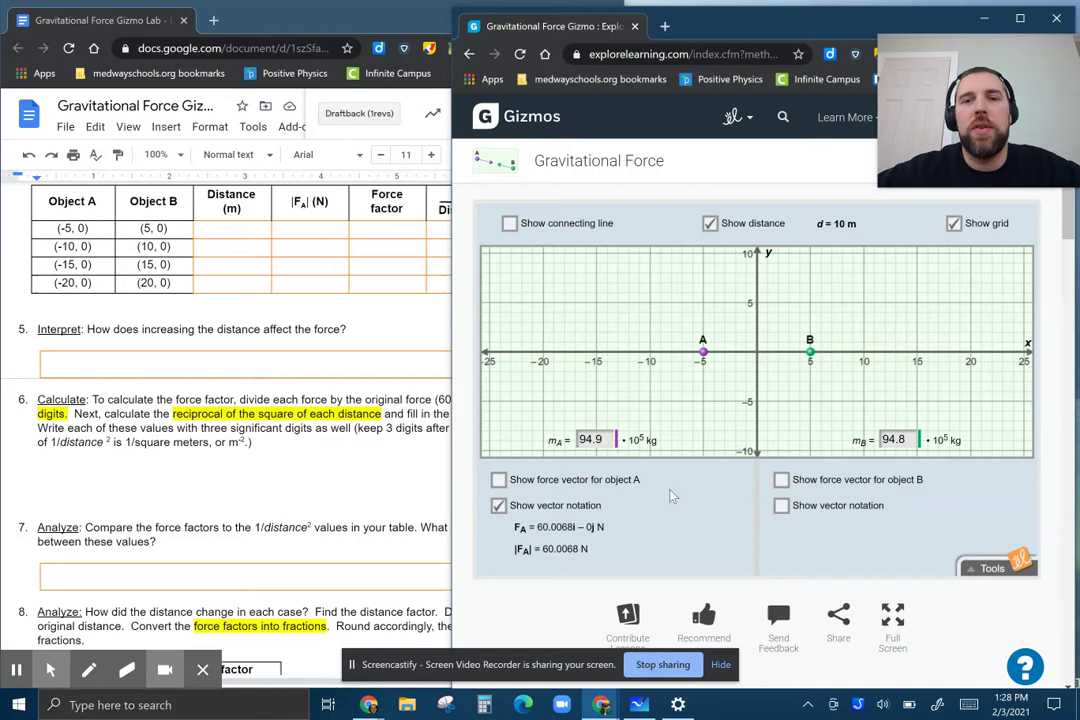
Drag object A to the bottom-left and object B to the top-right of the grid.
left_click_drag(703, 350, 577, 281)
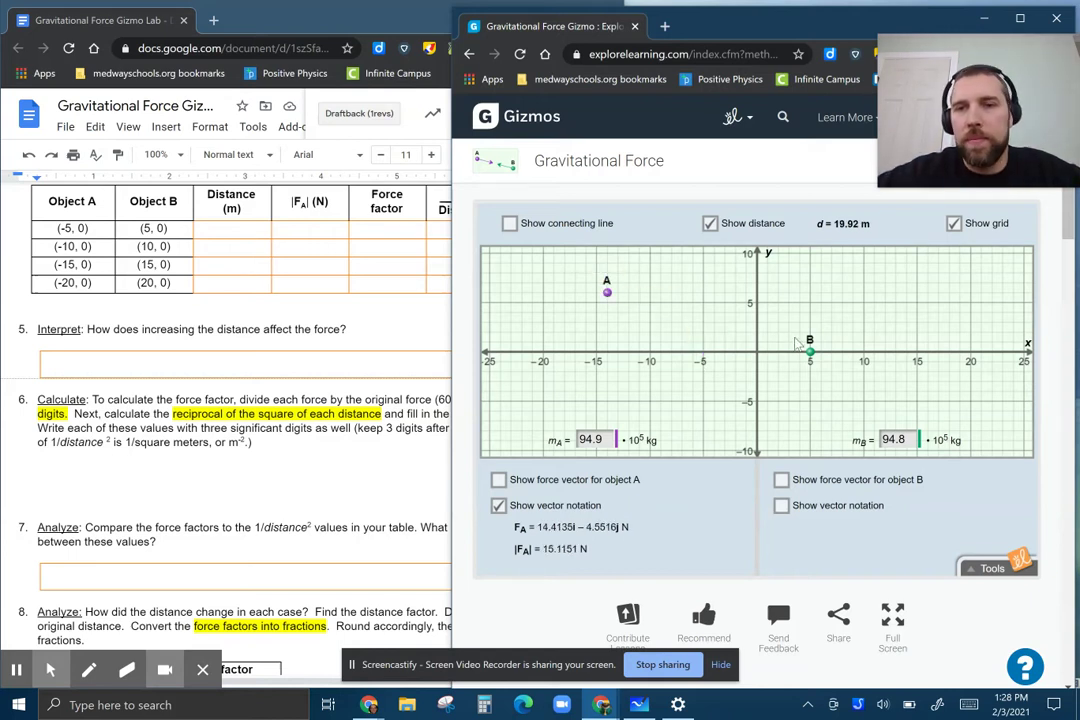
left_click_drag(810, 352, 708, 318)
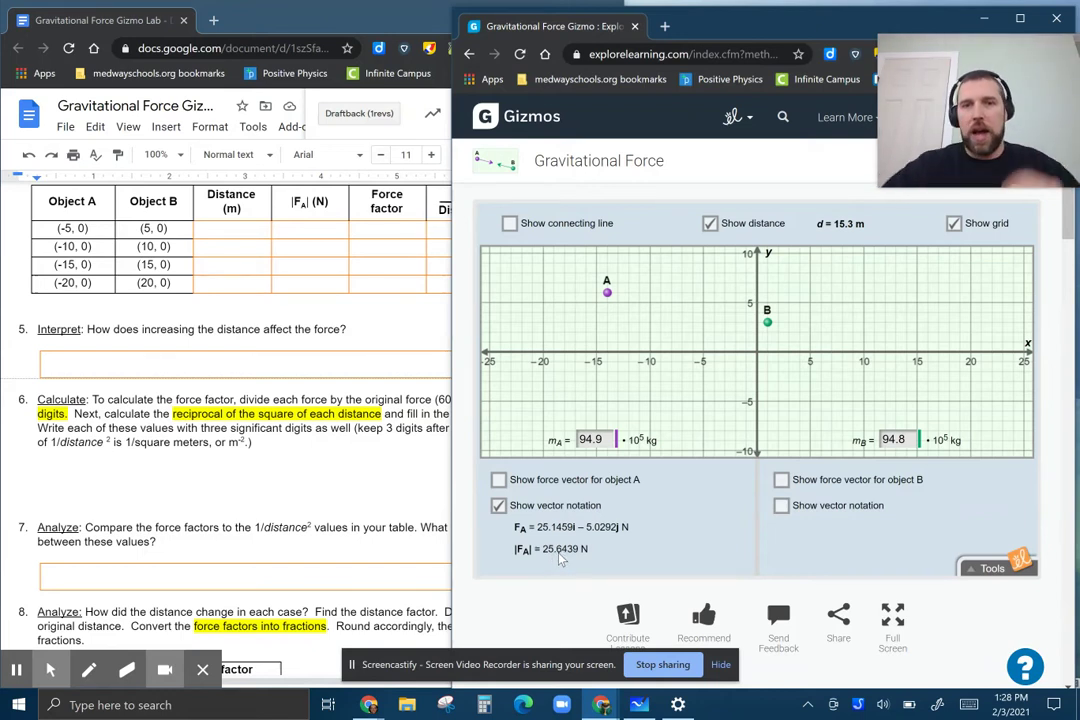
left_click_drag(767, 321, 1023, 272)
left_click_drag(606, 292, 489, 440)
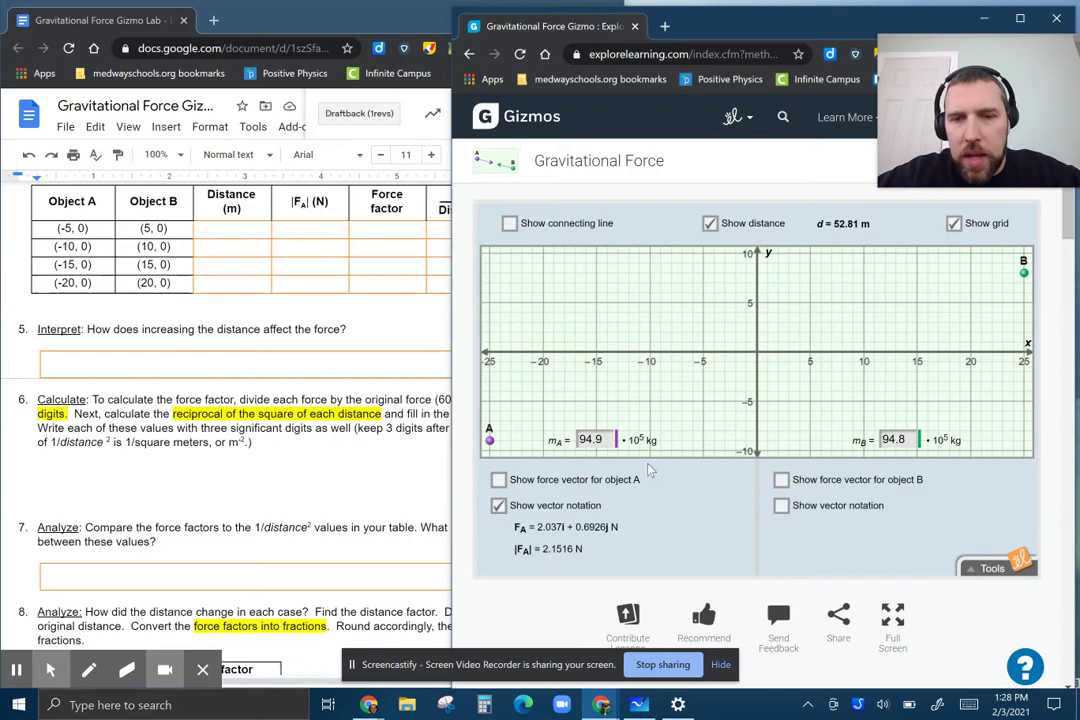
Set both masses mA and mB to 5.0 ×10⁵ kg, giving d = 52.81 m.
left_click_drag(601, 441, 551, 444)
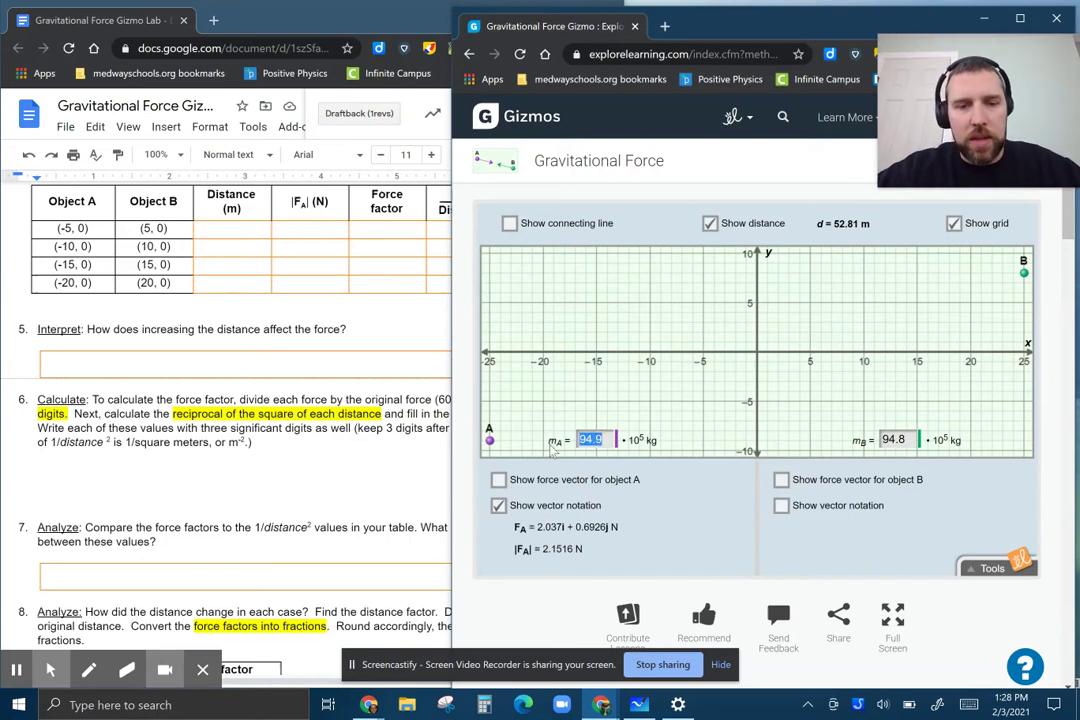
type("5.0")
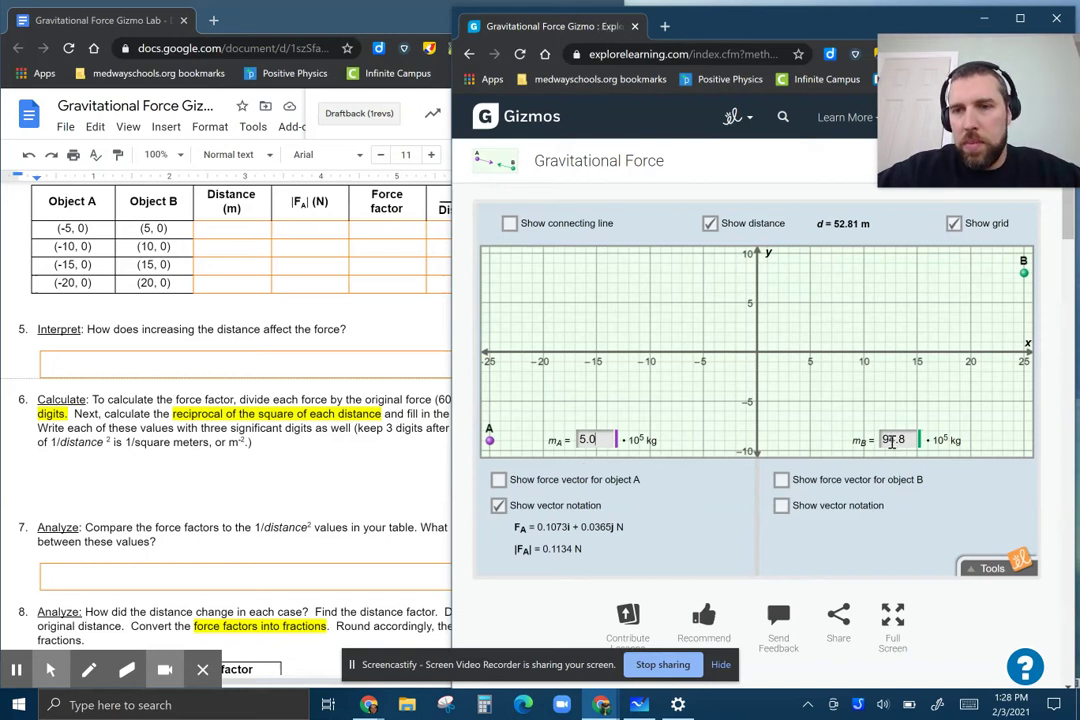
left_click_drag(905, 441, 882, 442)
type("5.0")
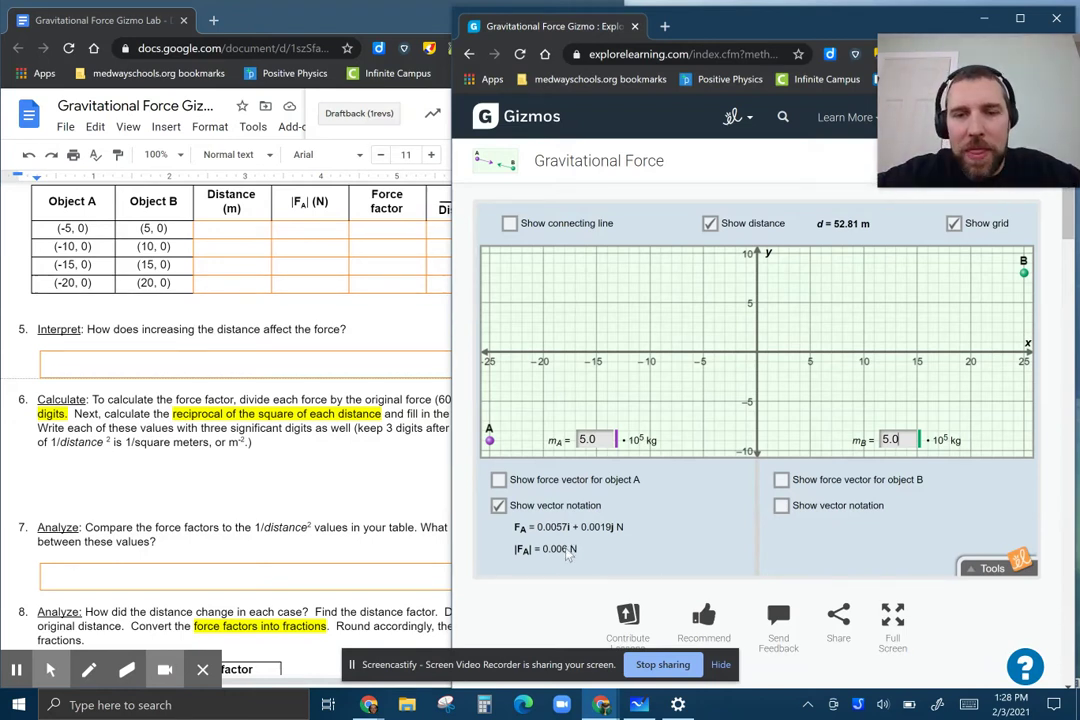
left_click(391, 489)
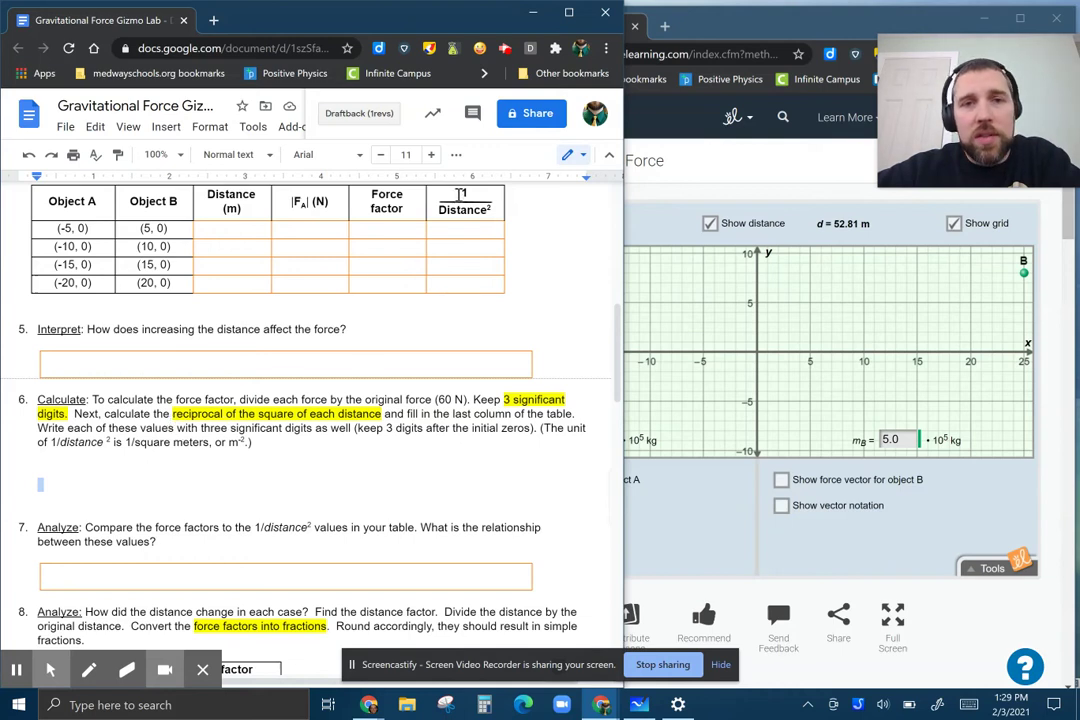
Enter 10 in the first Distance (m) cell and 1/100 = .01 in its 1/Distance² cell.
left_click(234, 228)
type("10")
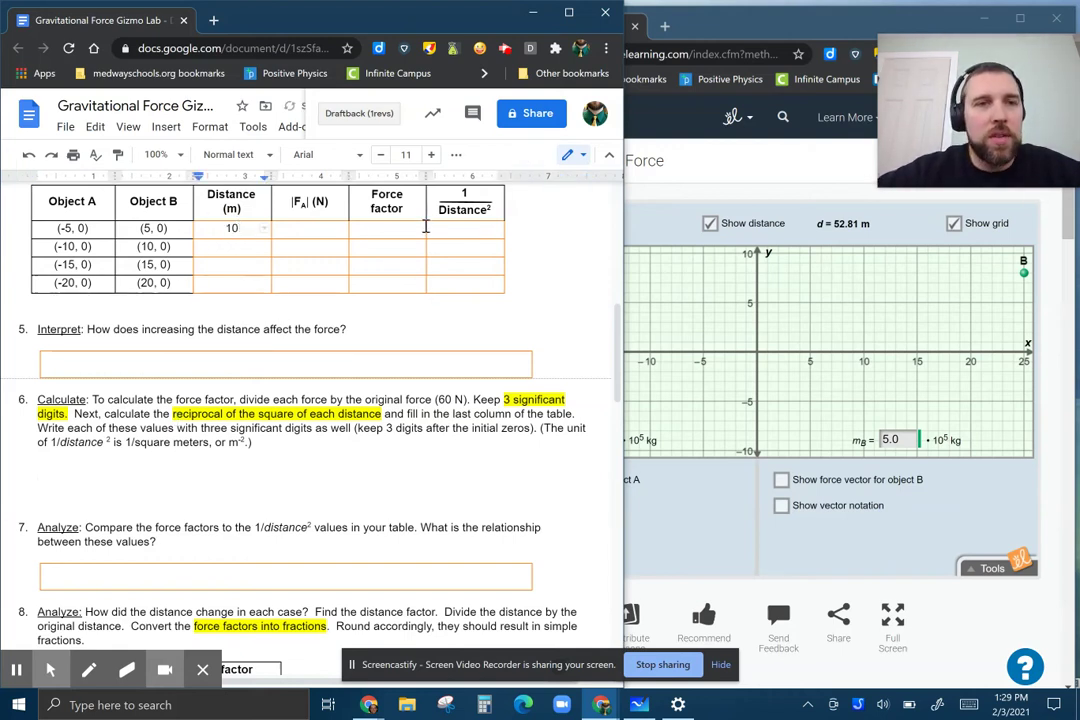
left_click(465, 230)
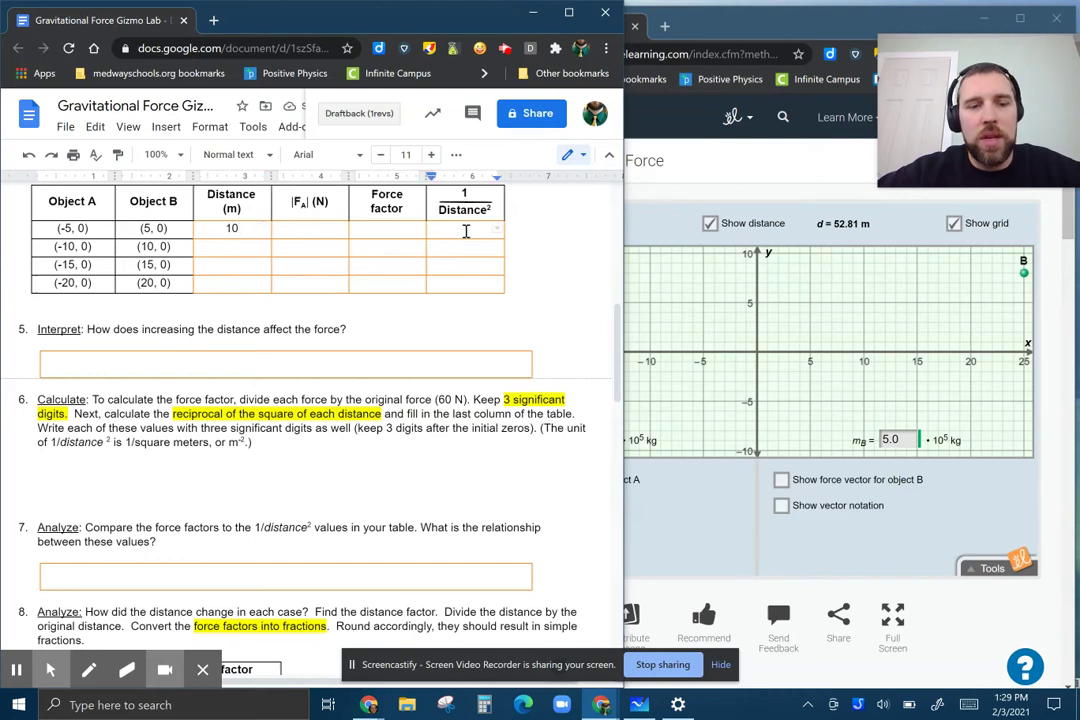
type("1/100")
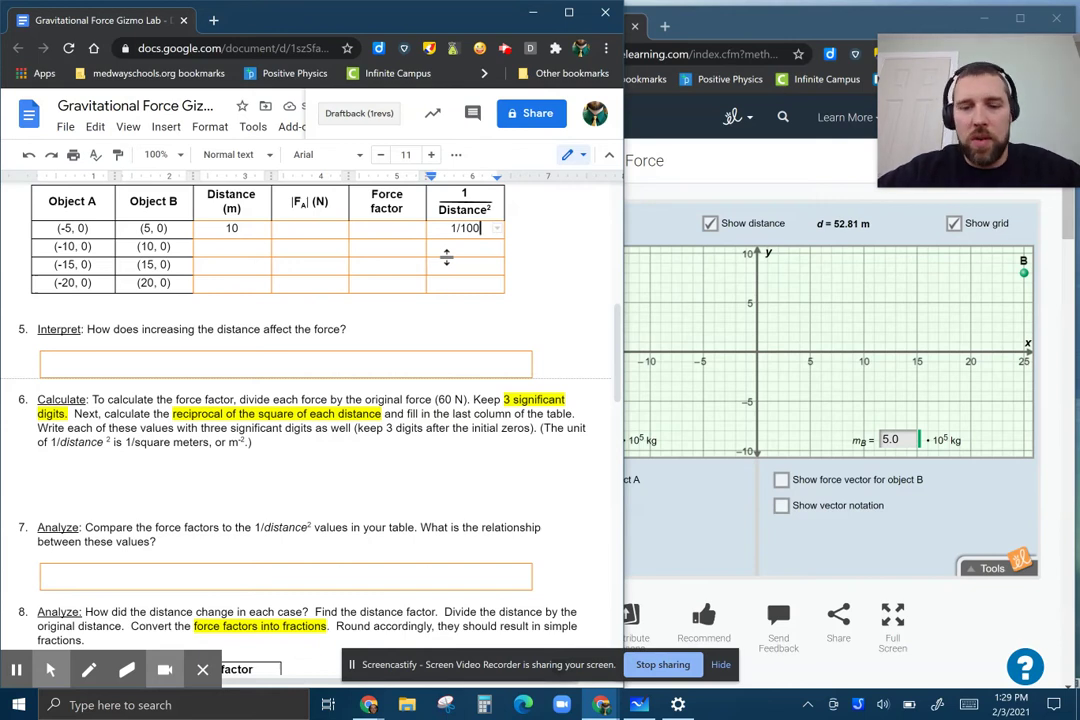
type(" = .01")
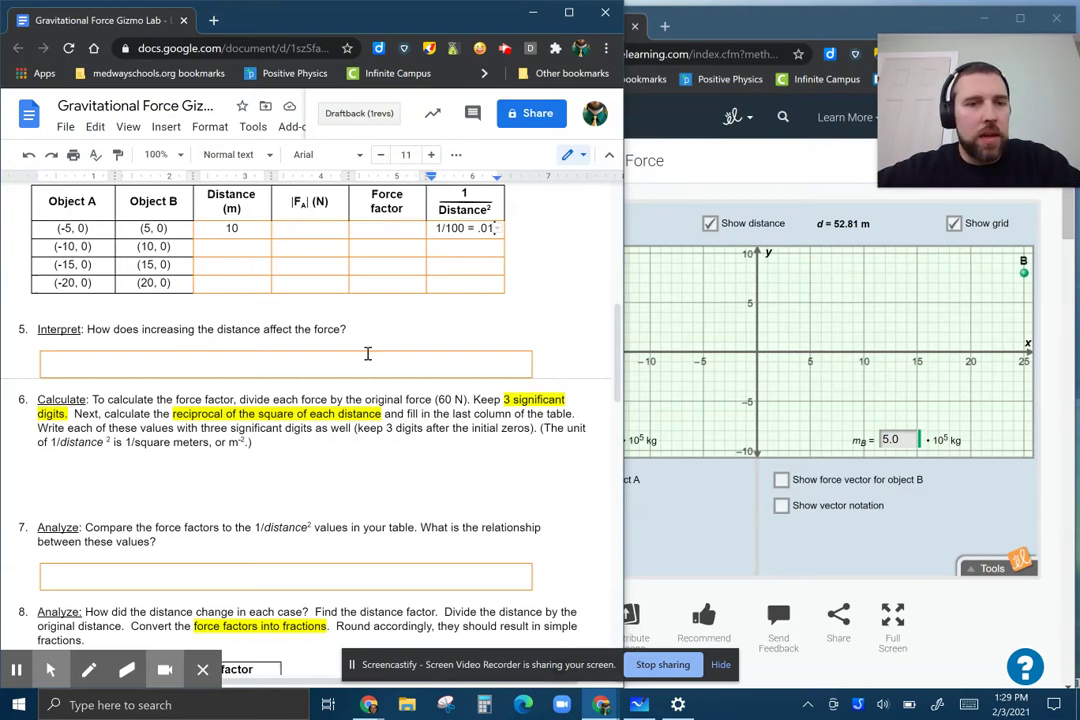
left_click(237, 492)
scroll(237, 492, "down", 5)
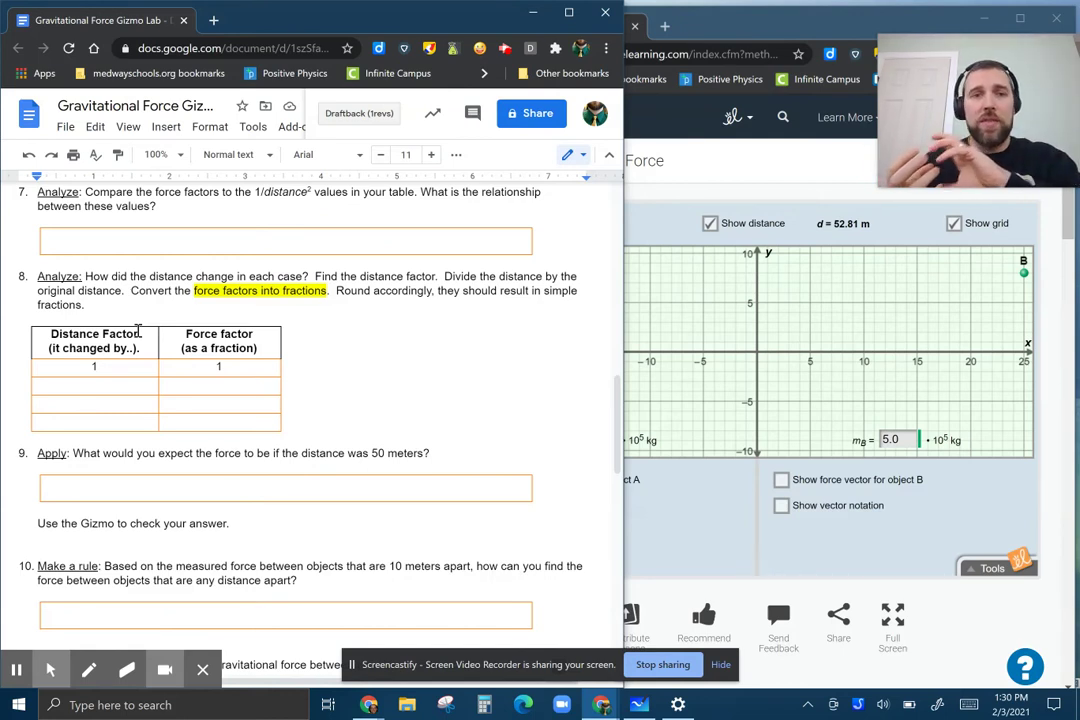
left_click(208, 388)
left_click(312, 404)
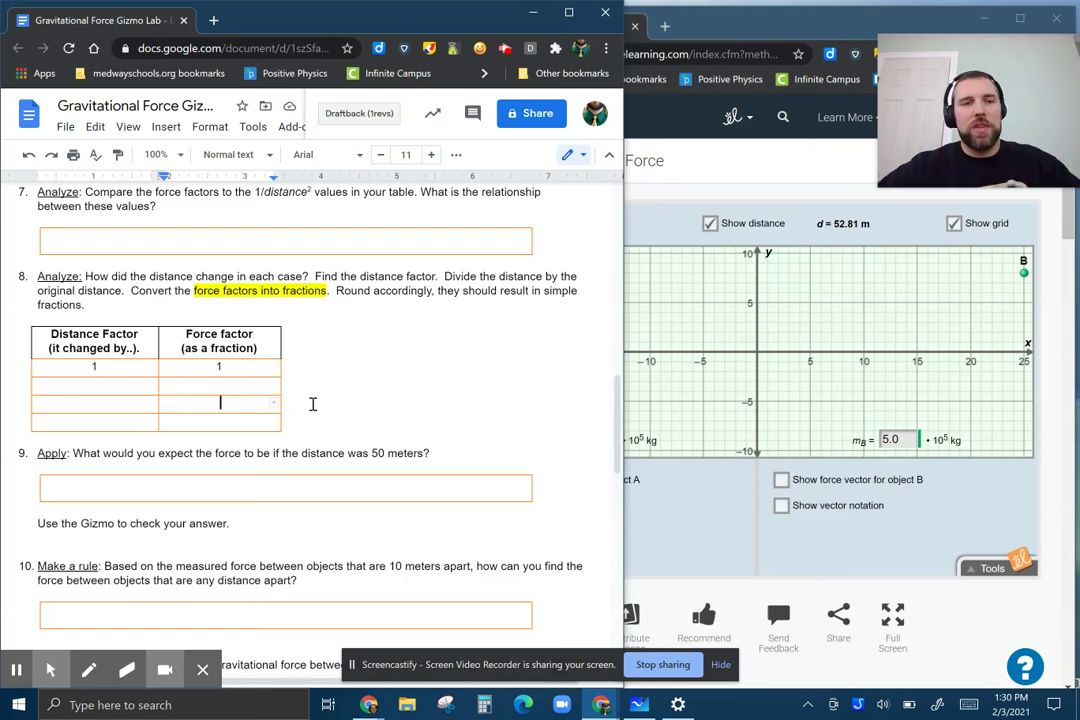
scroll(312, 404, "down", 1)
scroll(312, 404, "down", 2)
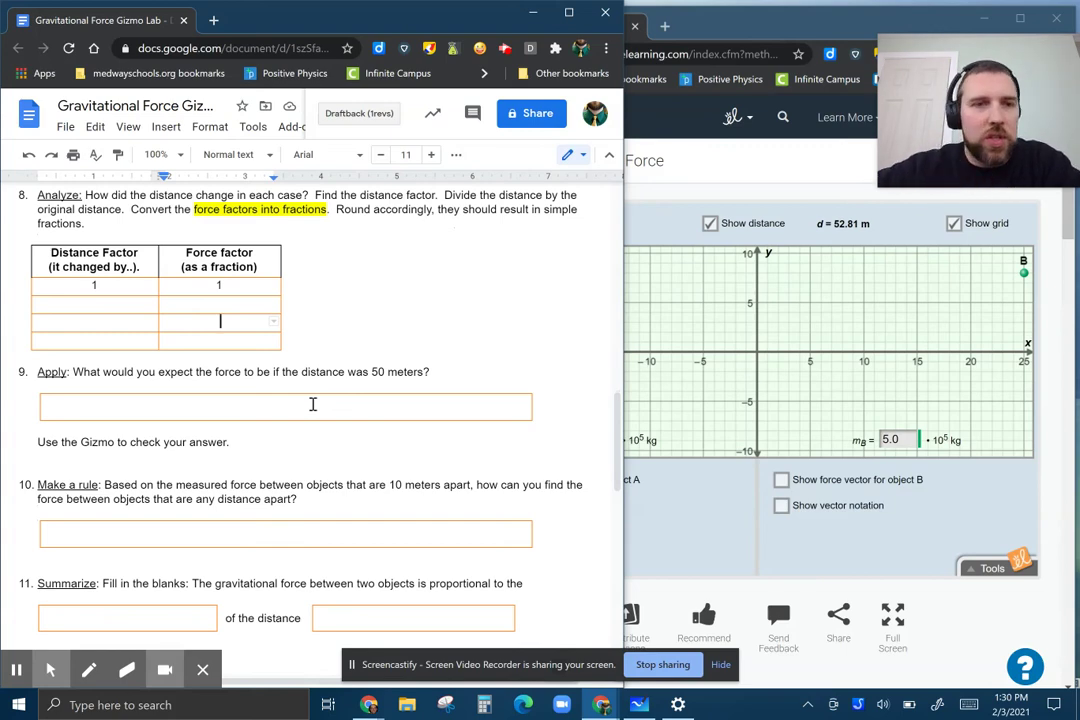
scroll(312, 404, "down", 3)
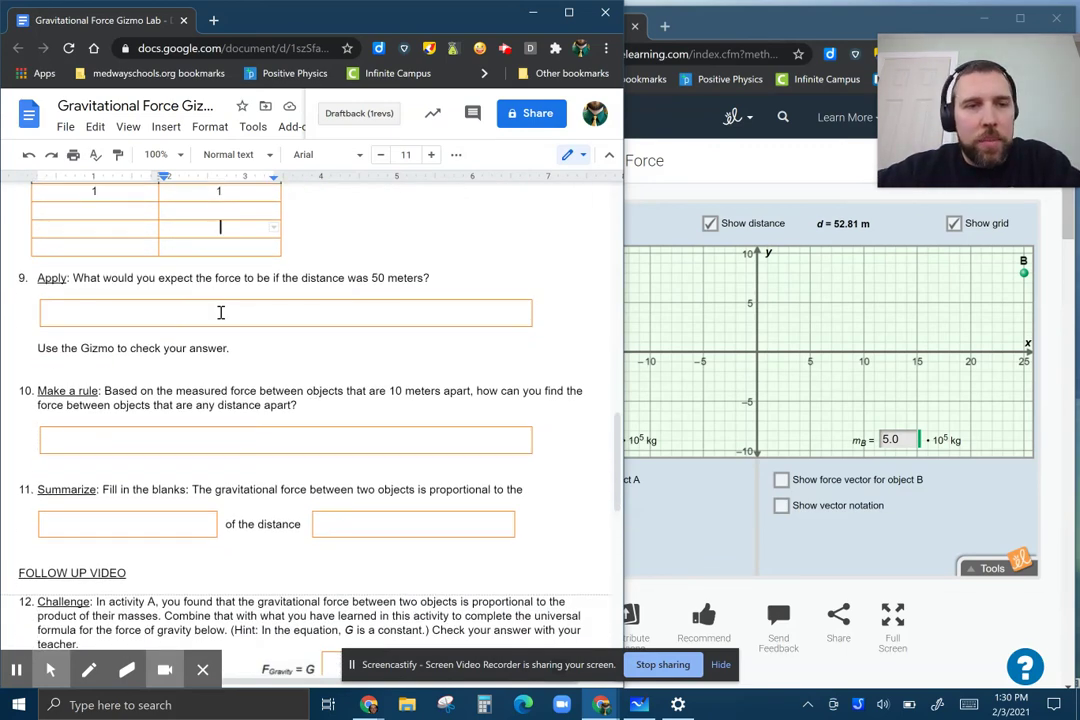
left_click(221, 313)
scroll(236, 410, "down", 3)
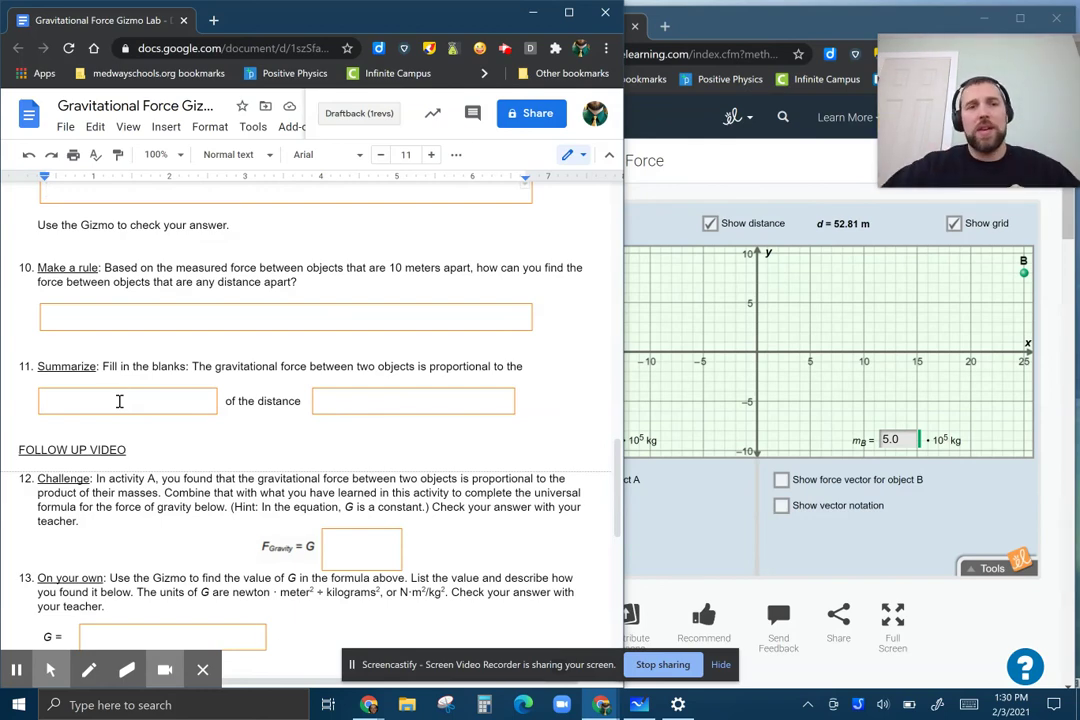
scroll(168, 508, "down", 3)
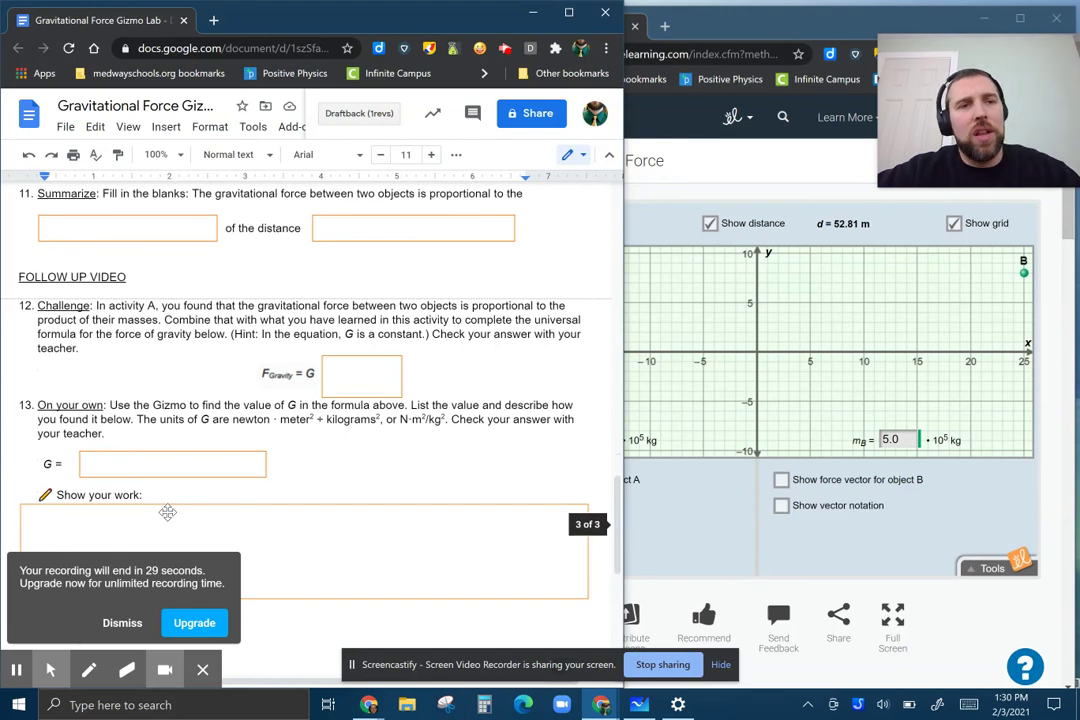